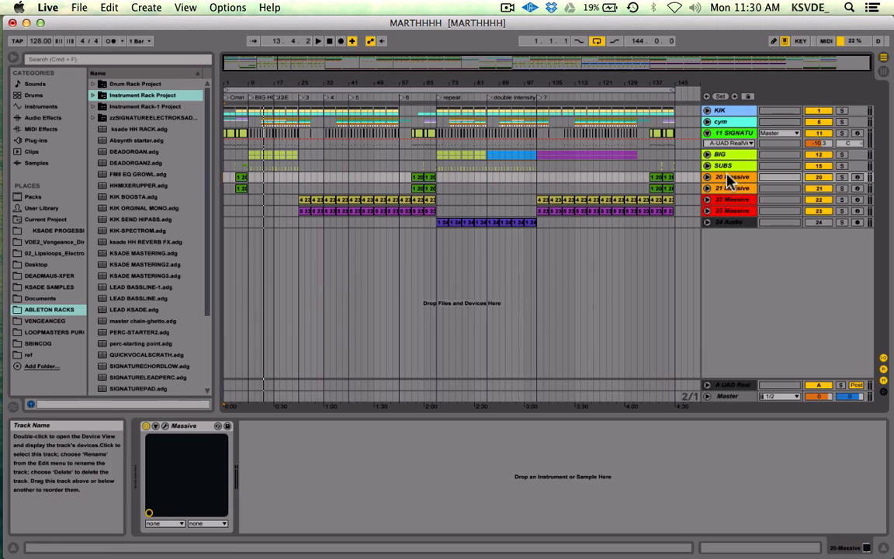
# - Display the devices of track 11 SIGNATUREPLUCK and examine its snare Simpler, Auto Filter and Compressor
pyautogui.click(707, 133)
pyautogui.click(707, 133)
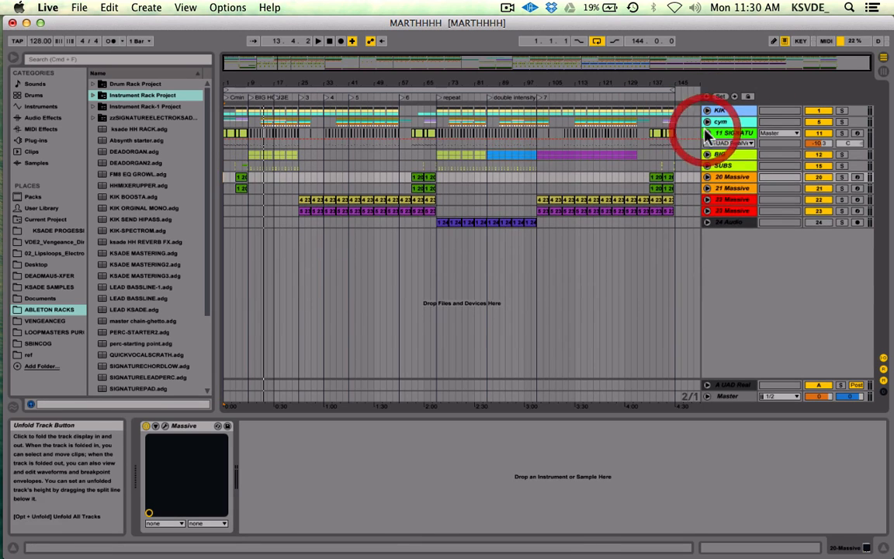
pyautogui.click(731, 132)
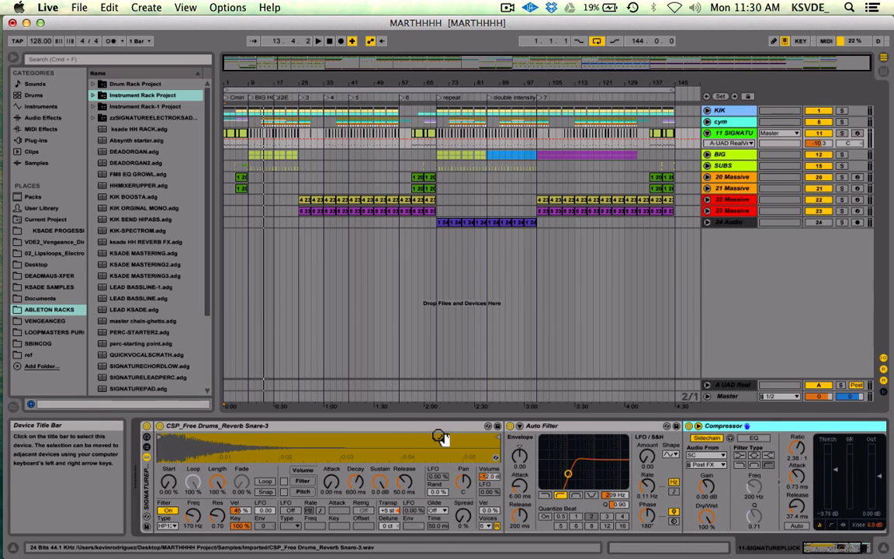
pyautogui.hscroll(2, 677, 493)
pyautogui.hscroll(-2, 677, 499)
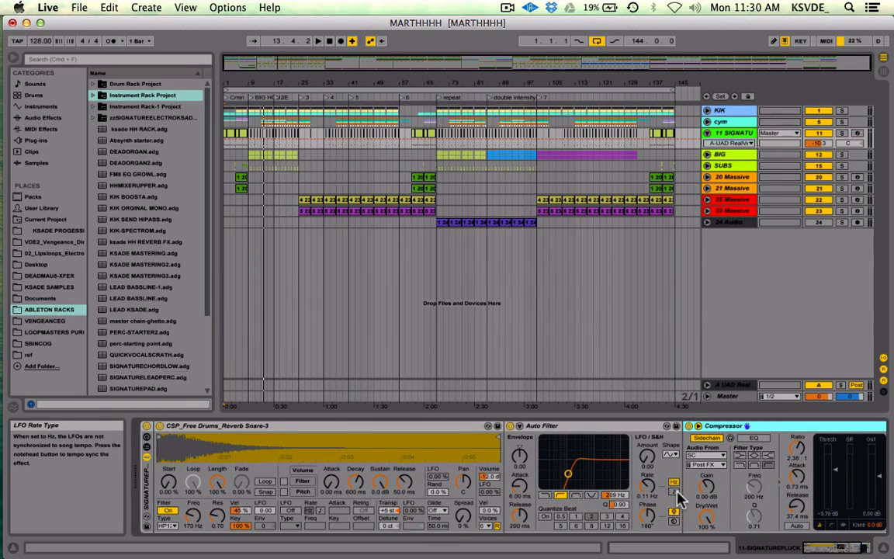
pyautogui.hscroll(2, 510, 442)
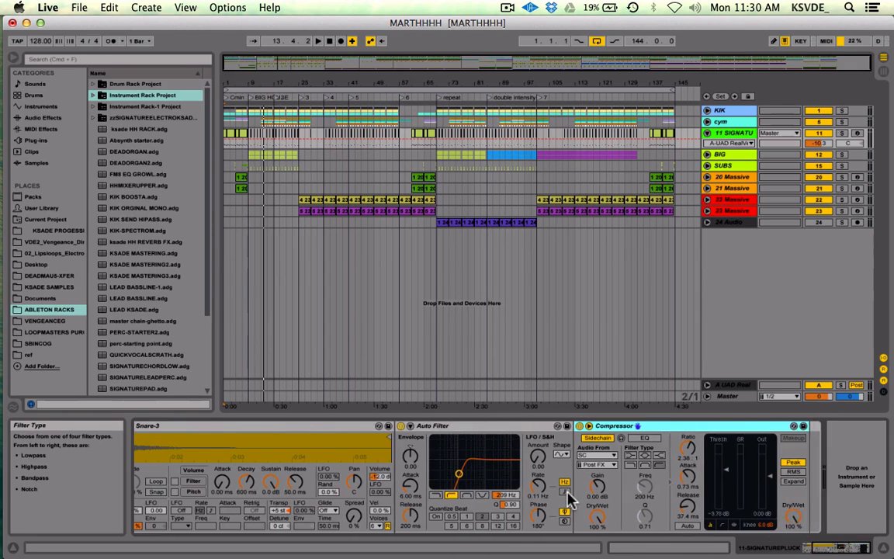
pyautogui.hscroll(-2, 510, 441)
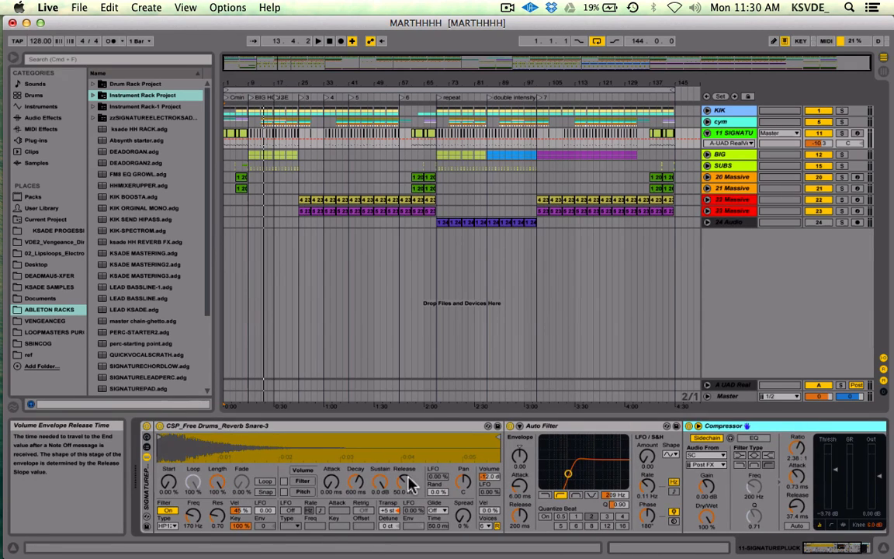
pyautogui.hscroll(2, 412, 480)
pyautogui.hscroll(-2, 423, 489)
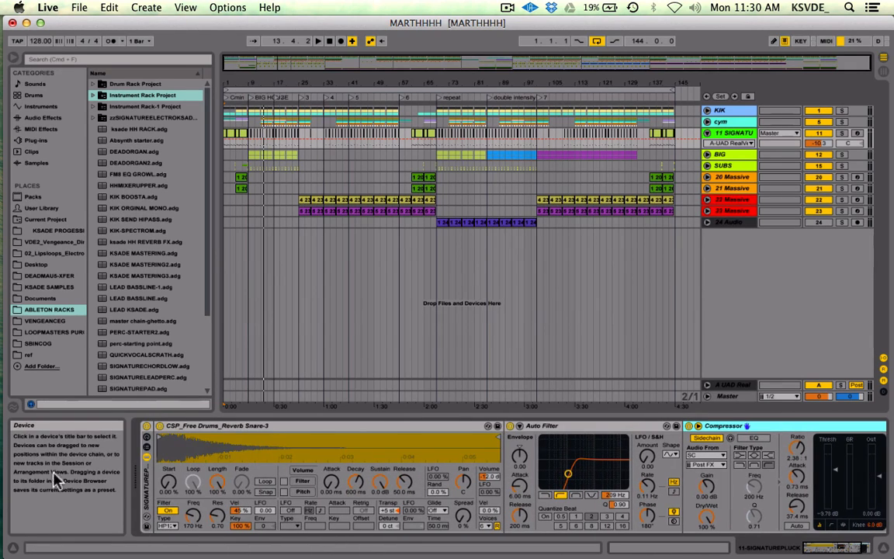
pyautogui.hscroll(2, 524, 495)
pyautogui.hscroll(-2, 525, 495)
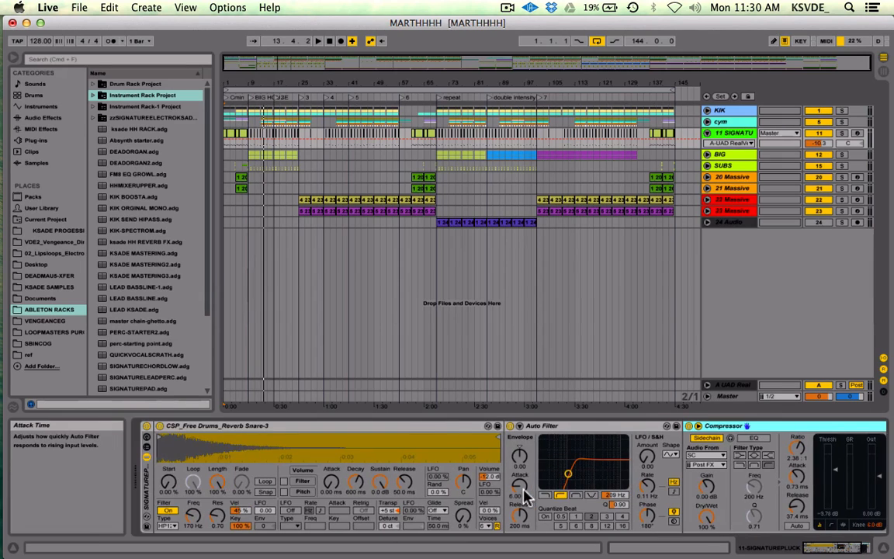
pyautogui.hscroll(2, 365, 473)
pyautogui.hscroll(-2, 365, 474)
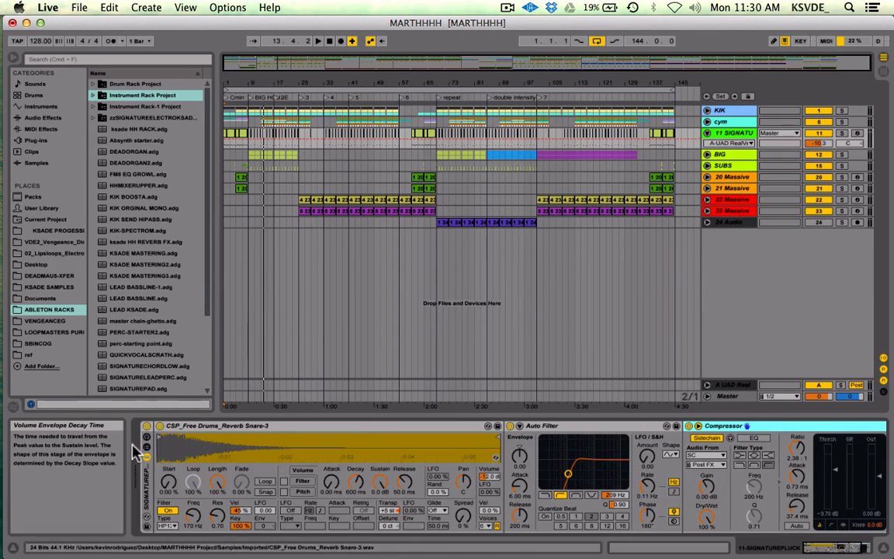
# - Collapse and re-expand the SIGNATUREPLUCK rack on track 11, then look through its device chain again
pyautogui.click(146, 497)
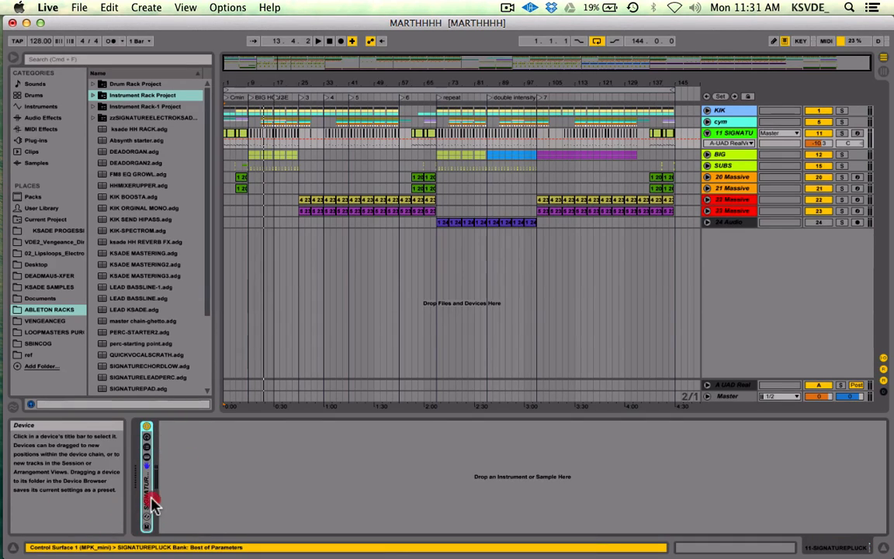
pyautogui.click(152, 502)
pyautogui.hscroll(3, 641, 497)
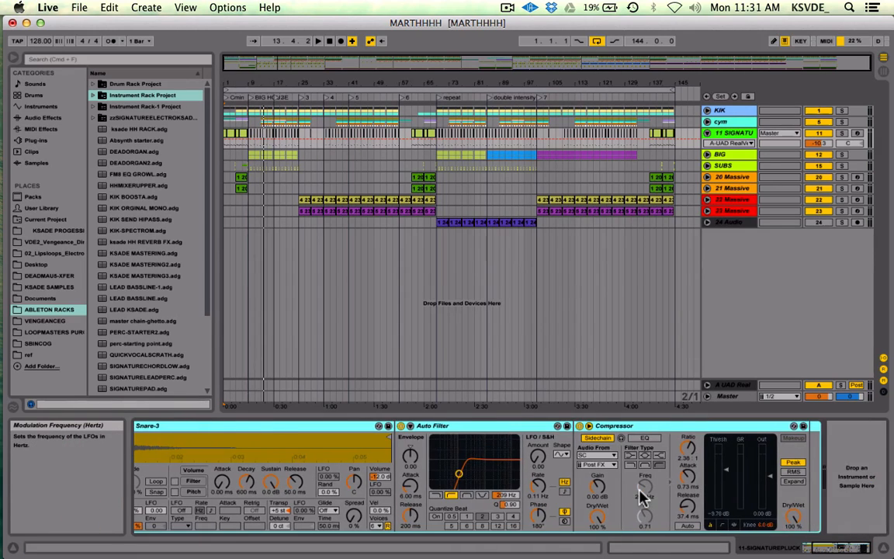
pyautogui.hscroll(-3, 640, 496)
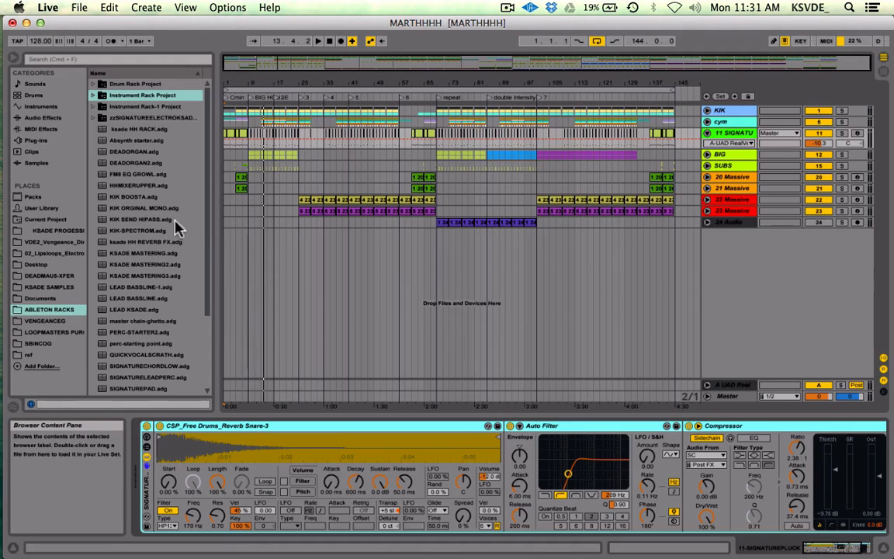
# - Browse the saved rack presets in the ABLETON RACKS folder
pyautogui.scroll(-3, 156, 247)
pyautogui.scroll(3, 159, 249)
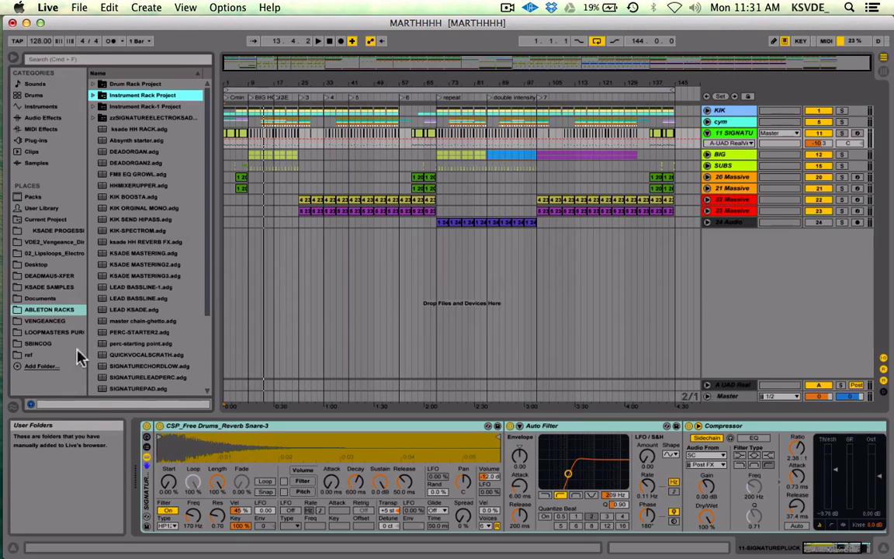
pyautogui.click(31, 309)
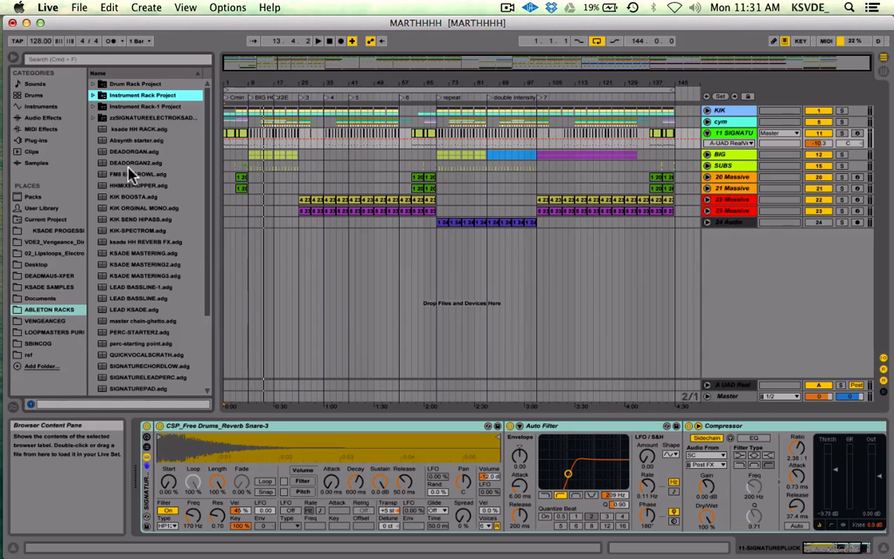
pyautogui.scroll(-5, 131, 174)
pyautogui.scroll(5, 131, 174)
pyautogui.scroll(-3, 155, 358)
pyautogui.scroll(3, 155, 358)
pyautogui.scroll(-3, 142, 310)
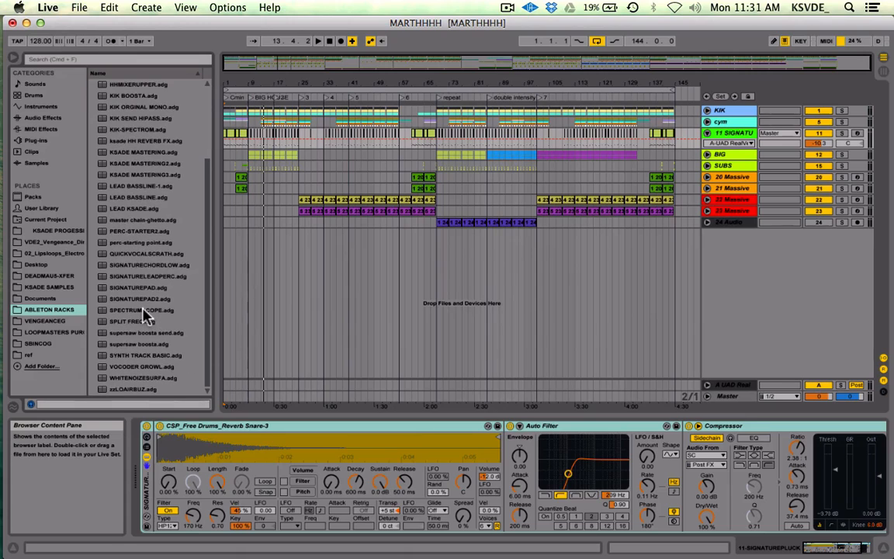
pyautogui.scroll(3, 143, 310)
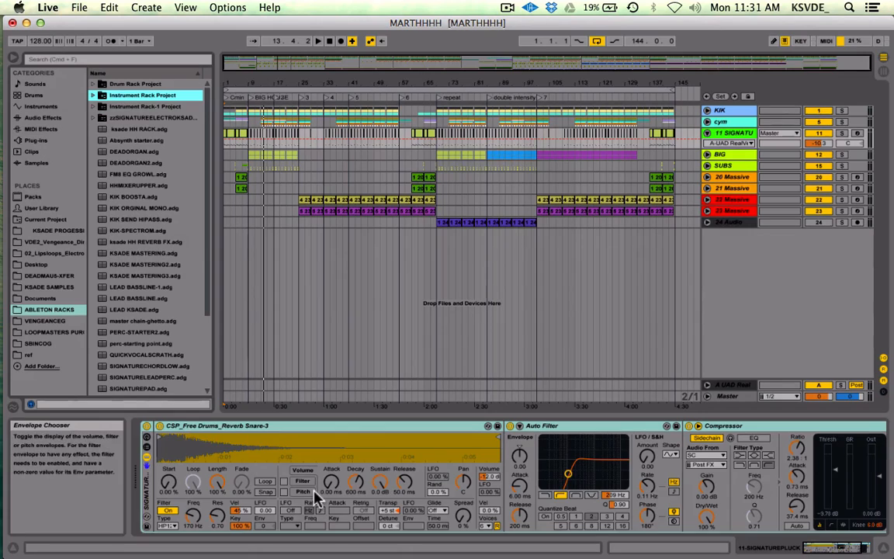
pyautogui.click(371, 278)
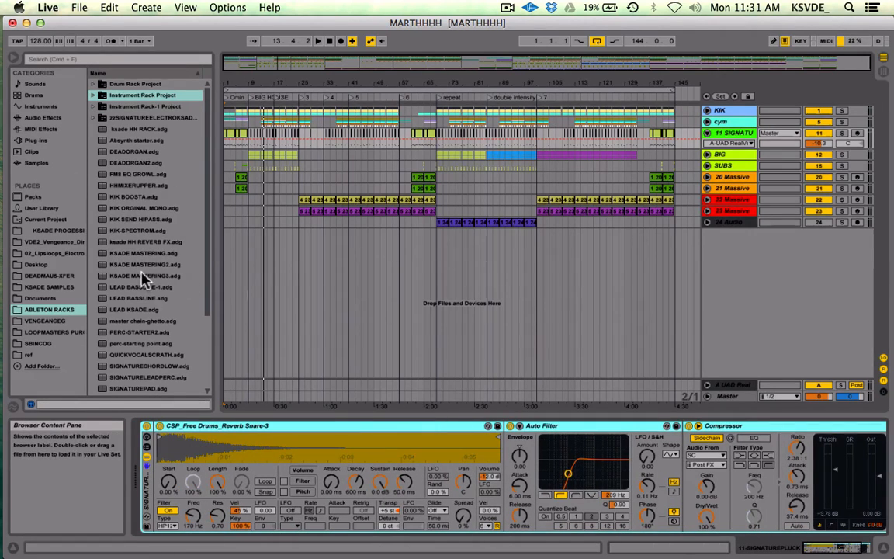
pyautogui.scroll(-3, 150, 280)
pyautogui.scroll(3, 144, 280)
pyautogui.scroll(-3, 148, 278)
pyautogui.scroll(3, 149, 282)
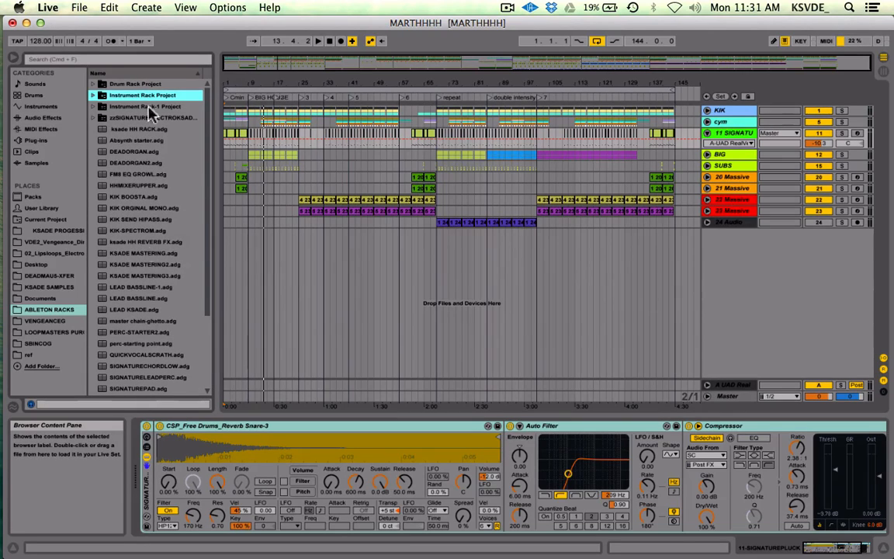
# - Load the FM8 EQ GROWL.adg rack onto a new MIDI track and close its FM8, Ohmicide and WOW plug-in windows
pyautogui.moveTo(120, 178); pyautogui.dragTo(375, 280)
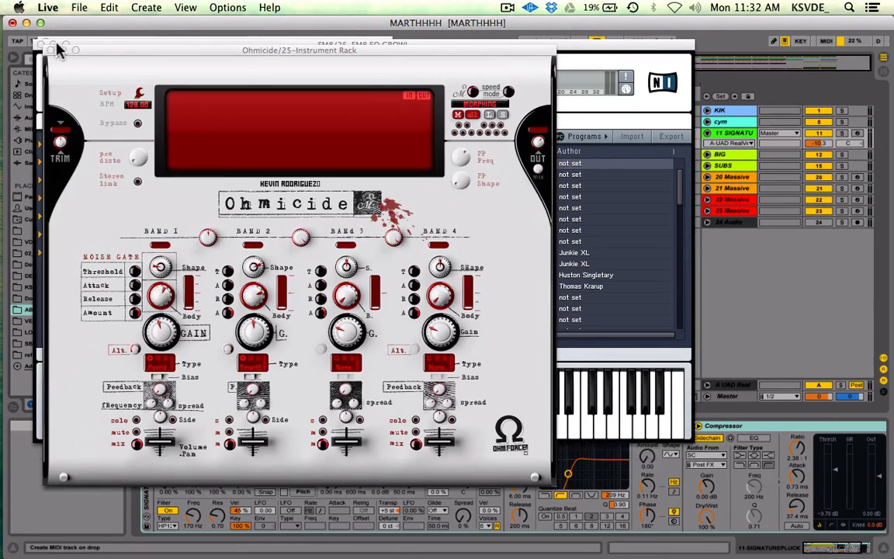
pyautogui.click(49, 49)
pyautogui.click(39, 41)
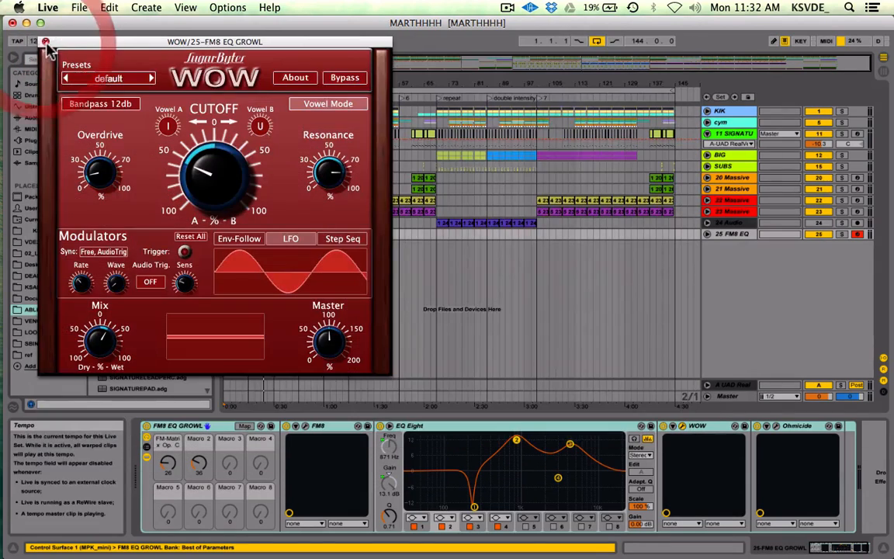
pyautogui.click(45, 43)
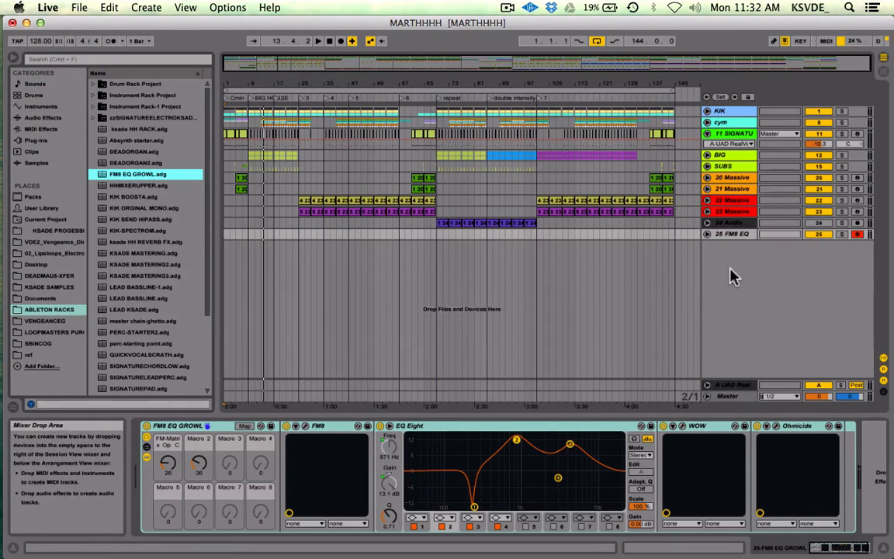
# - Unfold the FM8 EQ GROWL track, lower its volume to -17.5 dB and set Macro 2 to 75
pyautogui.click(706, 234)
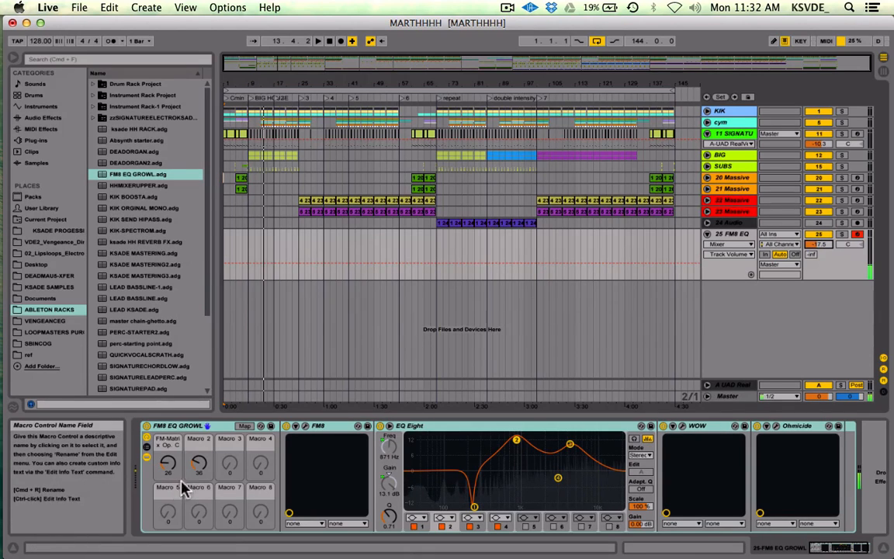
pyautogui.moveTo(199, 465); pyautogui.dragTo(199, 398)
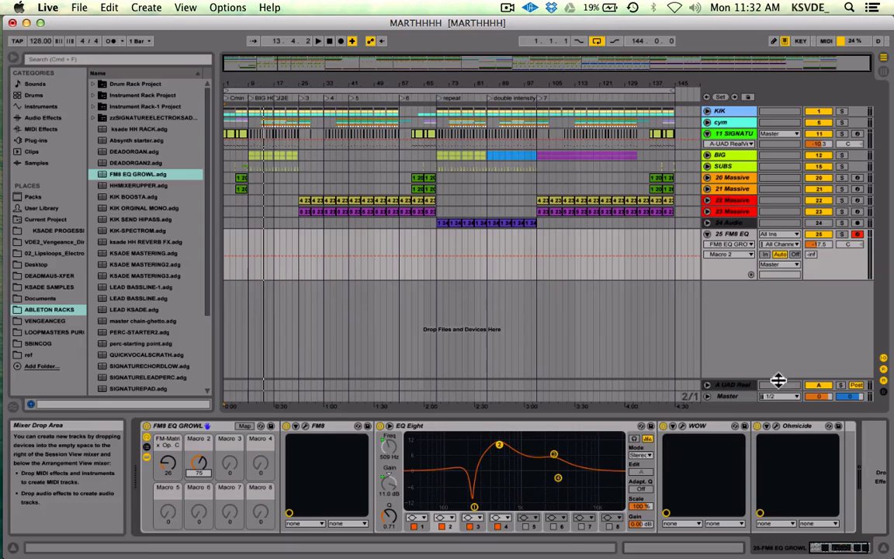
# - Delete the FM8 EQ GROWL track
pyautogui.click(180, 427)
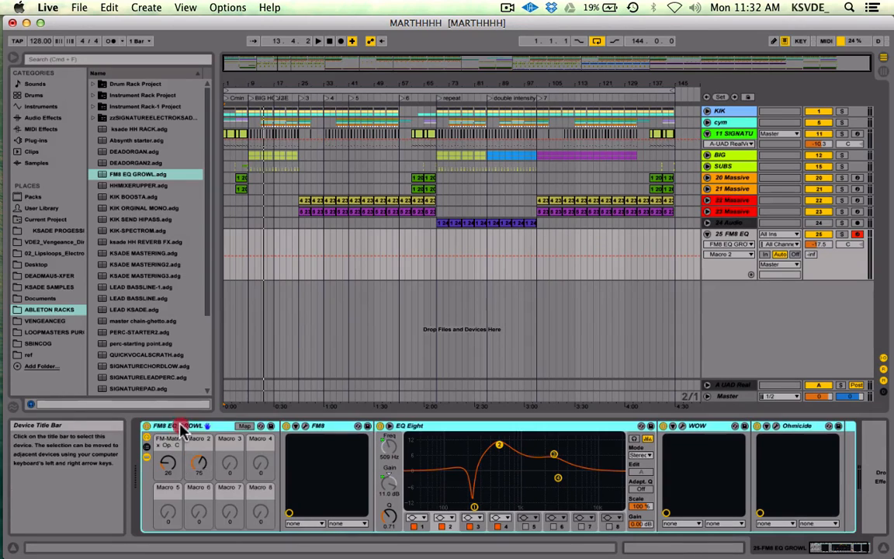
pyautogui.click(738, 240)
pyautogui.press('Delete')
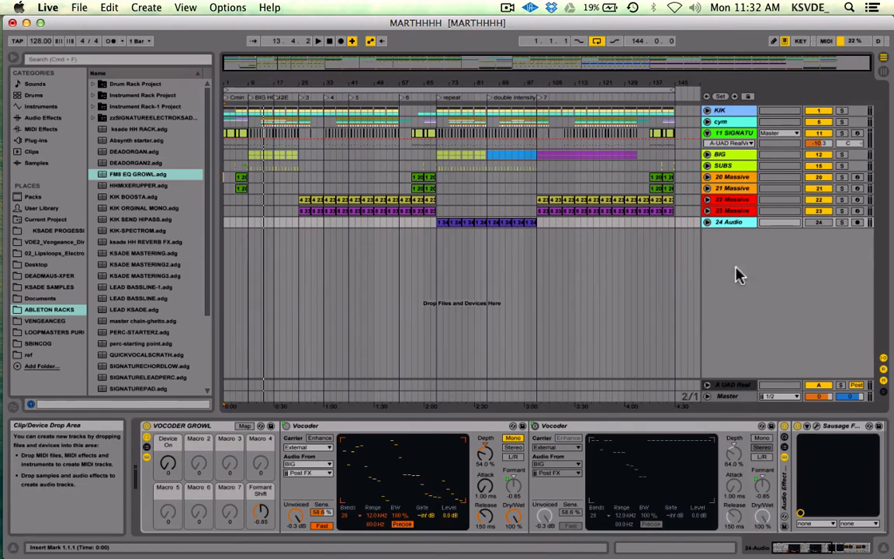
# - Load SIGNATUREPLUCK.adg from the Instrument Rack-1 Project folder onto a new MIDI track
pyautogui.click(94, 106)
pyautogui.click(97, 107)
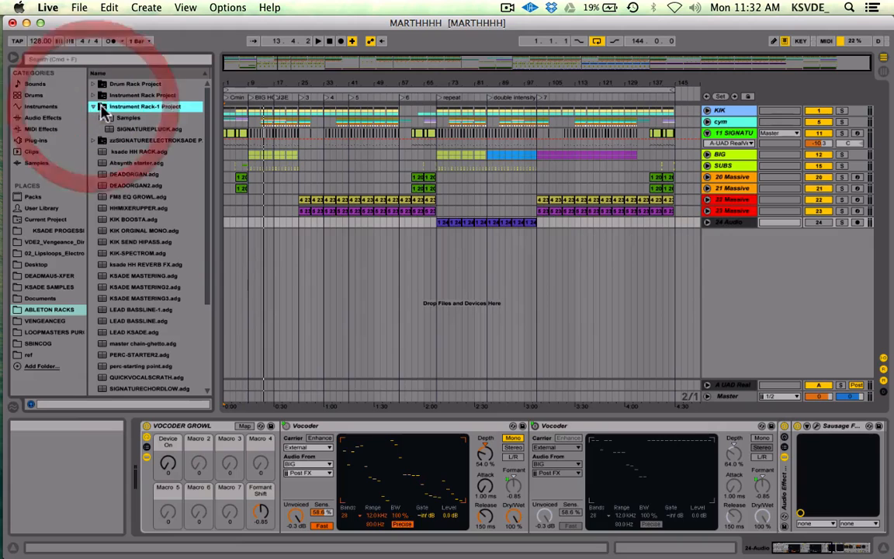
pyautogui.moveTo(104, 127); pyautogui.dragTo(334, 316)
pyautogui.moveTo(109, 128); pyautogui.dragTo(409, 334)
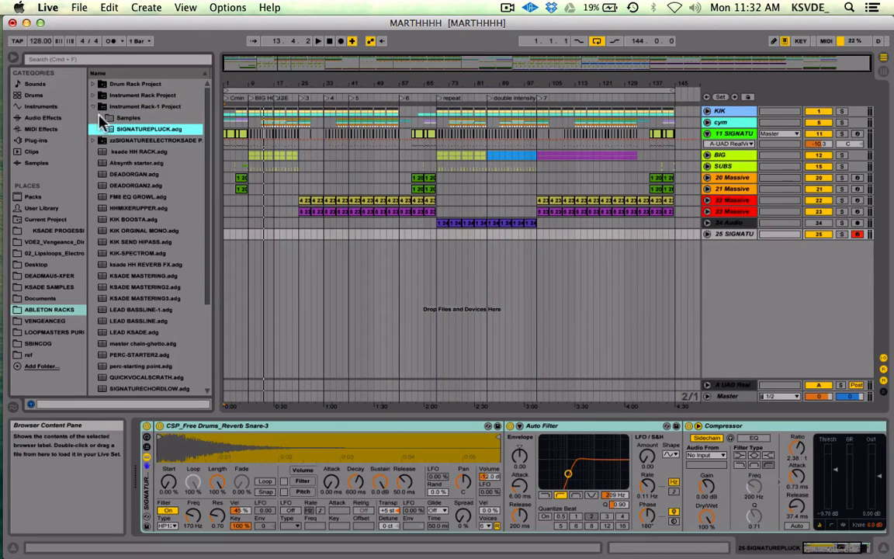
pyautogui.click(108, 118)
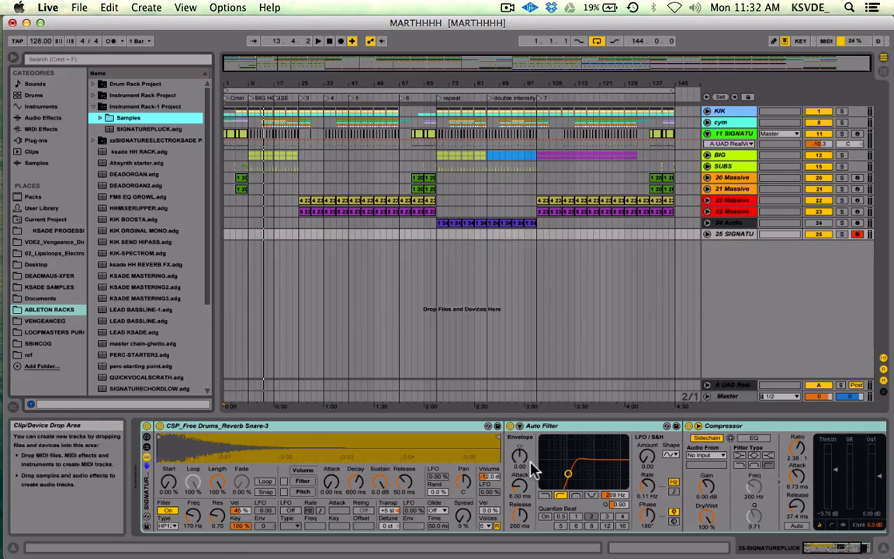
# - Unfold track 25 SIGNATUREPLUCK, lower its volume to about -14.8 dB and audition the pluck with notes in different octaves
pyautogui.click(707, 234)
pyautogui.click(706, 235)
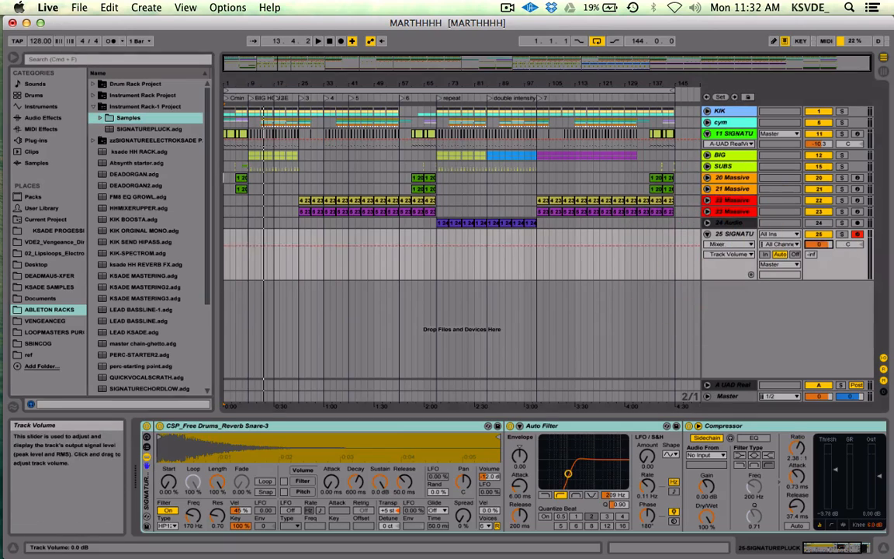
pyautogui.press('a')
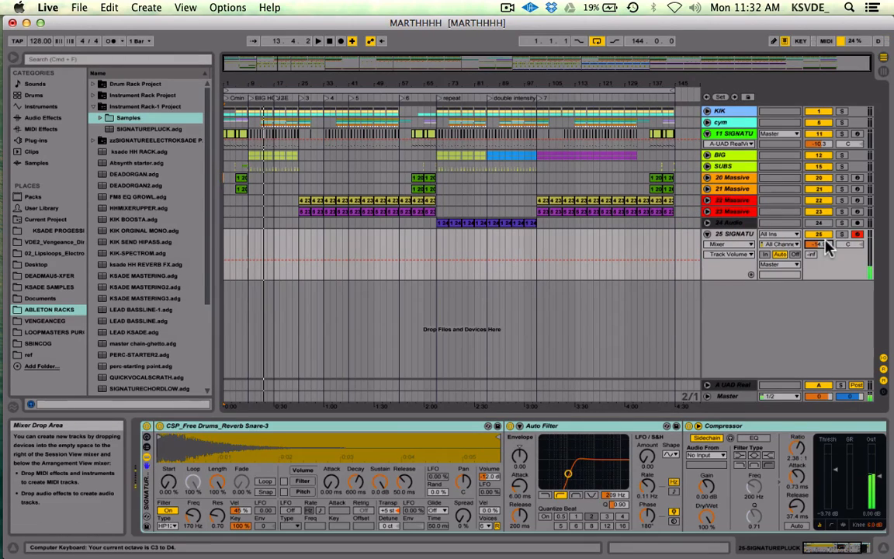
pyautogui.press('x')
pyautogui.press('z')
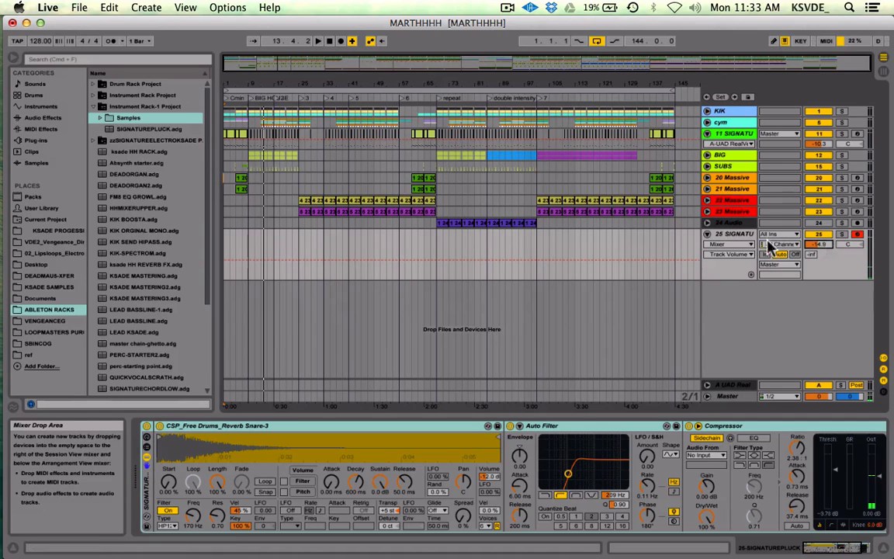
# - Delete track 25 holding the SIGNATUREPLUCK rack
pyautogui.click(735, 234)
pyautogui.press('Delete')
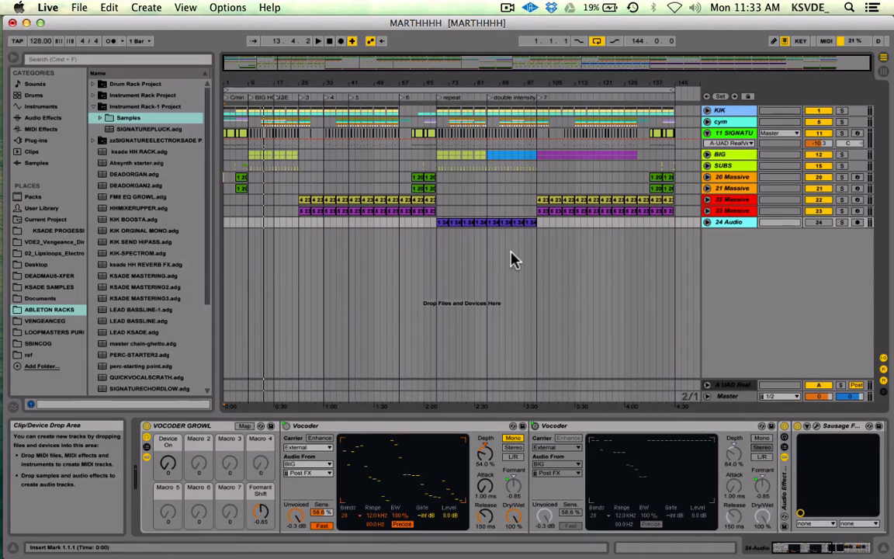
# - Select the opening section of track 11 SIGNATUREPLUCK and examine the settings of its snare Simpler and Auto Filter
pyautogui.moveTo(279, 70); pyautogui.dragTo(280, 108)
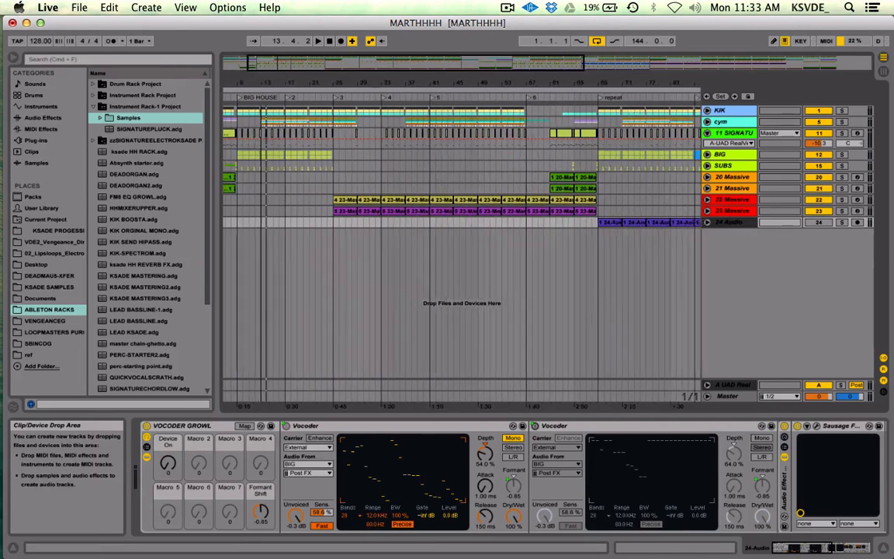
pyautogui.hscroll(-5, 285, 286)
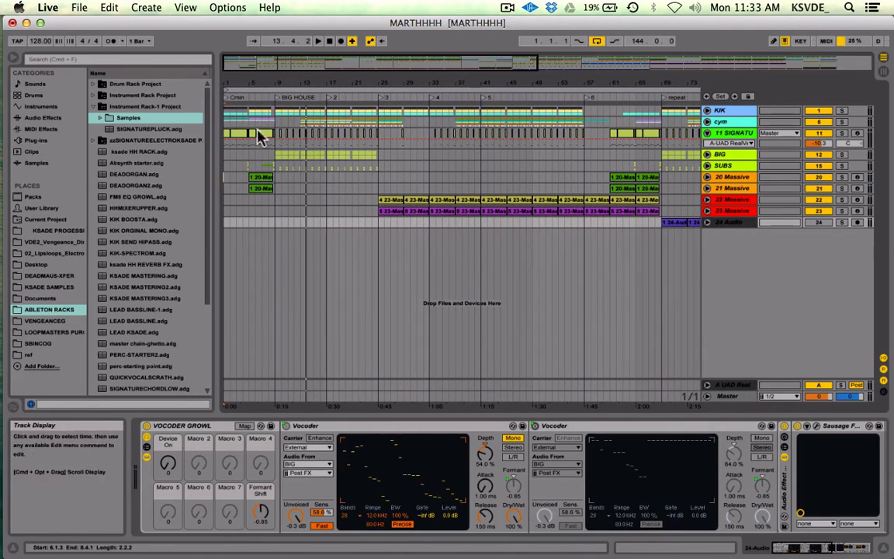
pyautogui.click(239, 140)
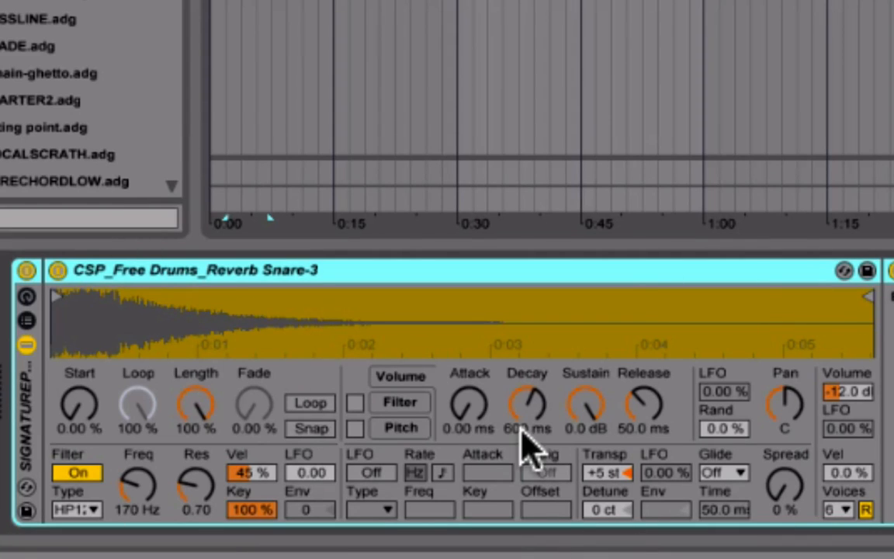
pyautogui.hscroll(4, 523, 434)
pyautogui.hscroll(-4, 535, 442)
pyautogui.hscroll(4, 537, 434)
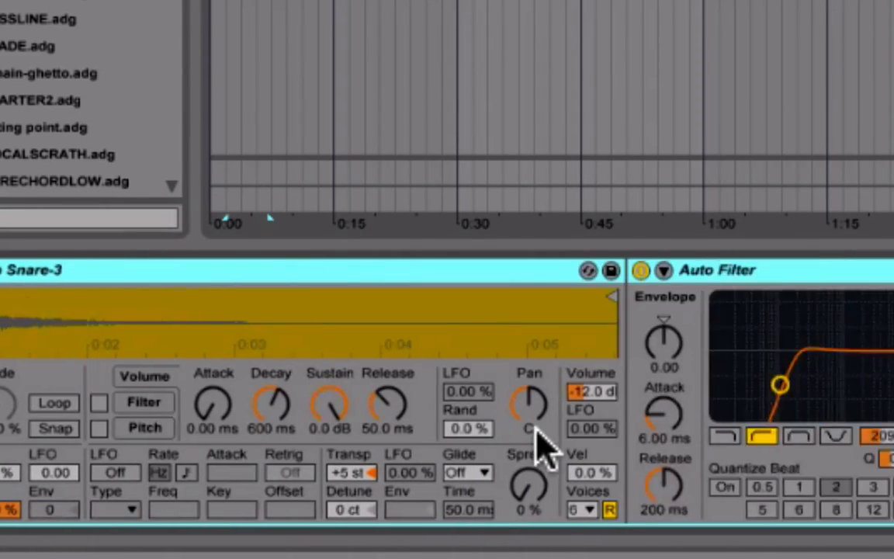
# - Try the SIGNATUREPLUCK clip's notes from bar 2 onward one octave lower during playback, and return them to their original octave
pyautogui.hscroll(-4, 539, 429)
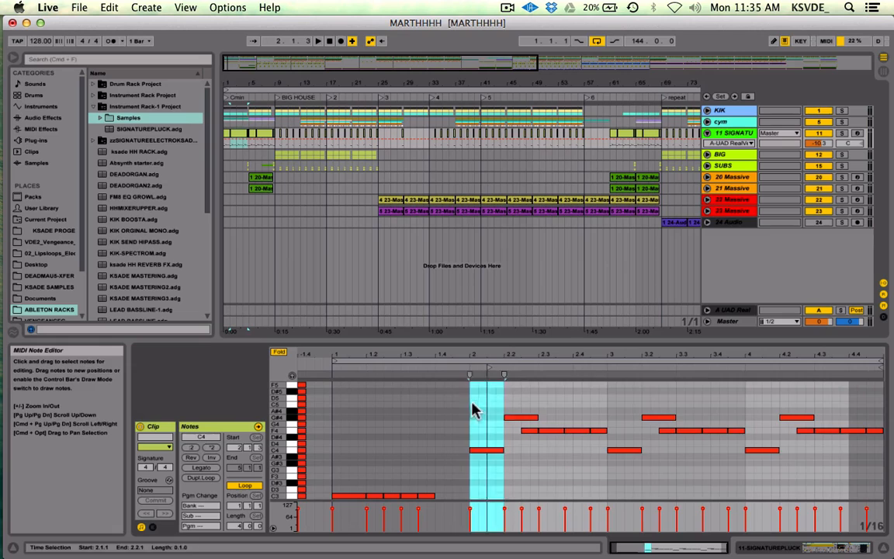
pyautogui.moveTo(473, 405)
pyautogui.mouseDown()
pyautogui.moveTo(815, 550)
pyautogui.moveTo(885, 545)
pyautogui.moveTo(879, 551)
pyautogui.mouseUp()
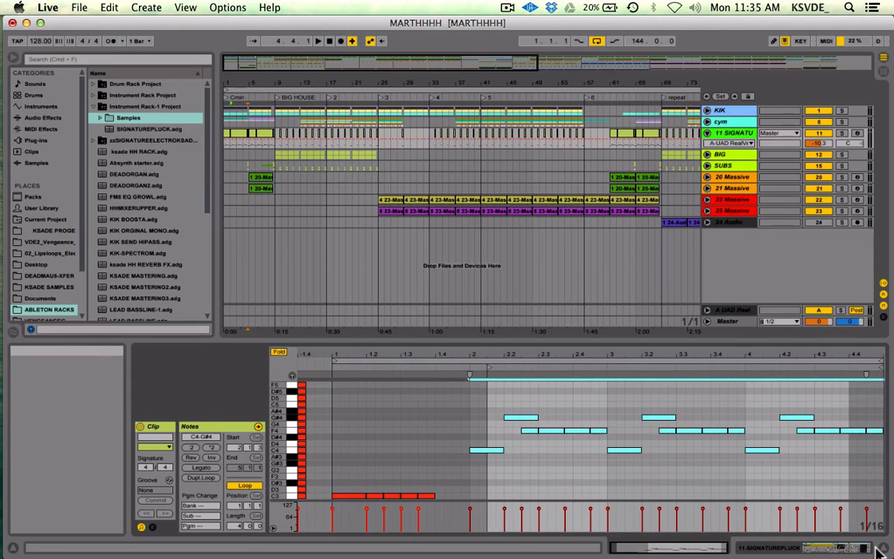
pyautogui.hotkey('shift', 'Down')
pyautogui.press('space')
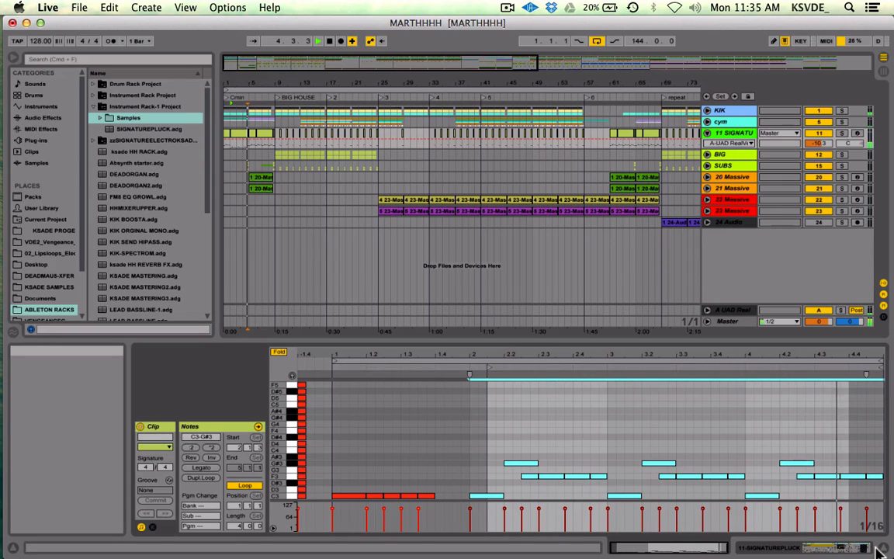
pyautogui.hotkey('shift', 'Up')
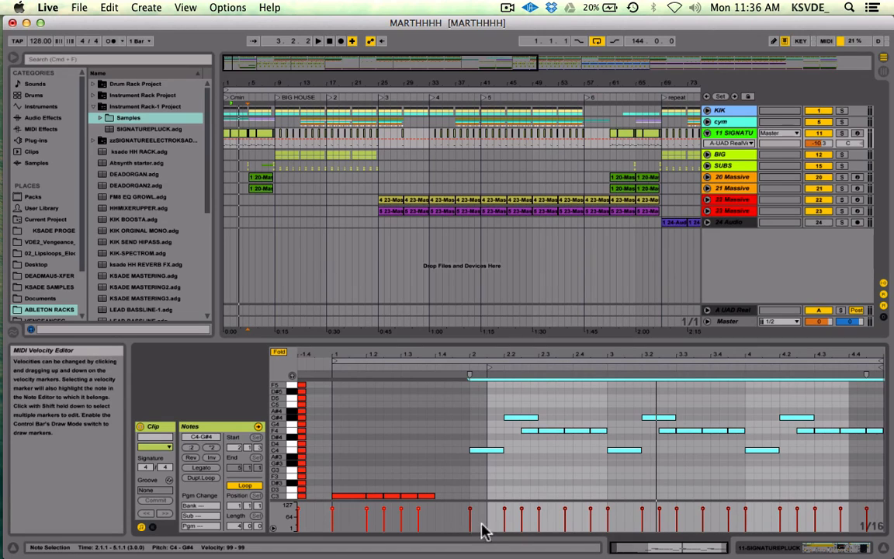
# - Select the SIGNATUREPLUCK clip's notes from bar 2 onward and lower their velocity to 1
pyautogui.click(447, 518)
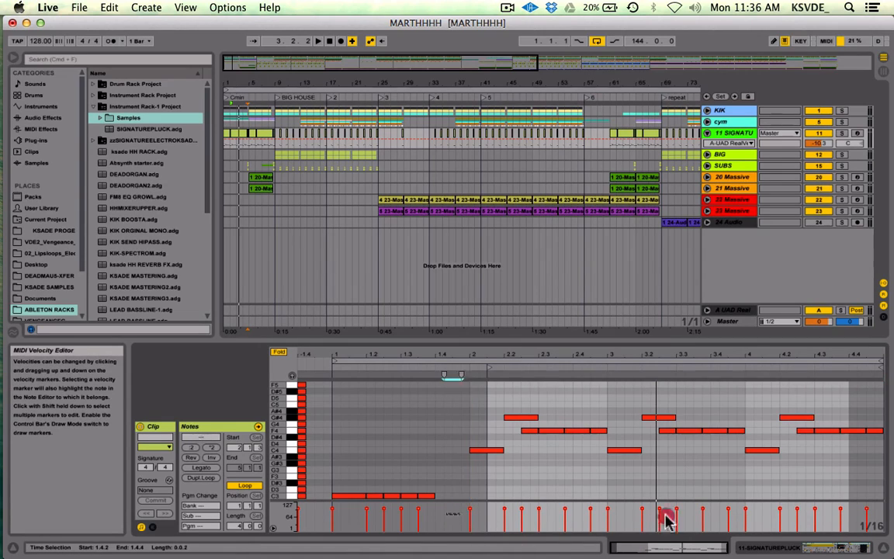
pyautogui.press('super+a')
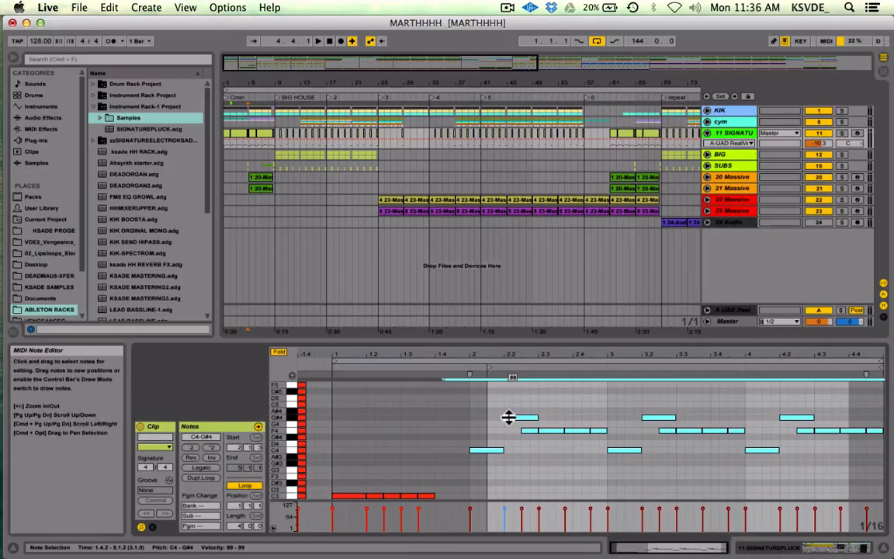
pyautogui.moveTo(525, 418)
pyautogui.mouseDown()
pyautogui.moveTo(525, 497)
pyautogui.moveTo(525, 408)
pyautogui.moveTo(525, 491)
pyautogui.moveTo(523, 417)
pyautogui.mouseUp()
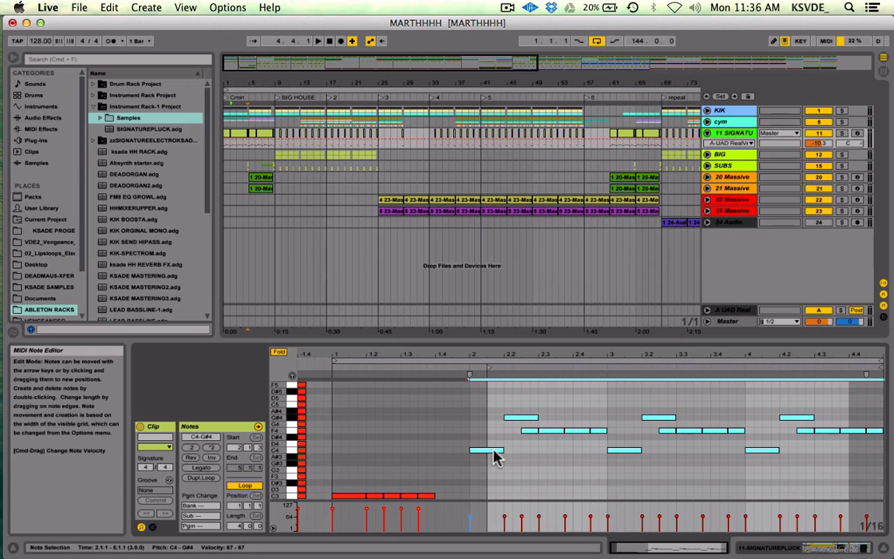
pyautogui.moveTo(494, 451)
pyautogui.mouseDown()
pyautogui.moveTo(494, 497)
pyautogui.moveTo(494, 452)
pyautogui.mouseUp()
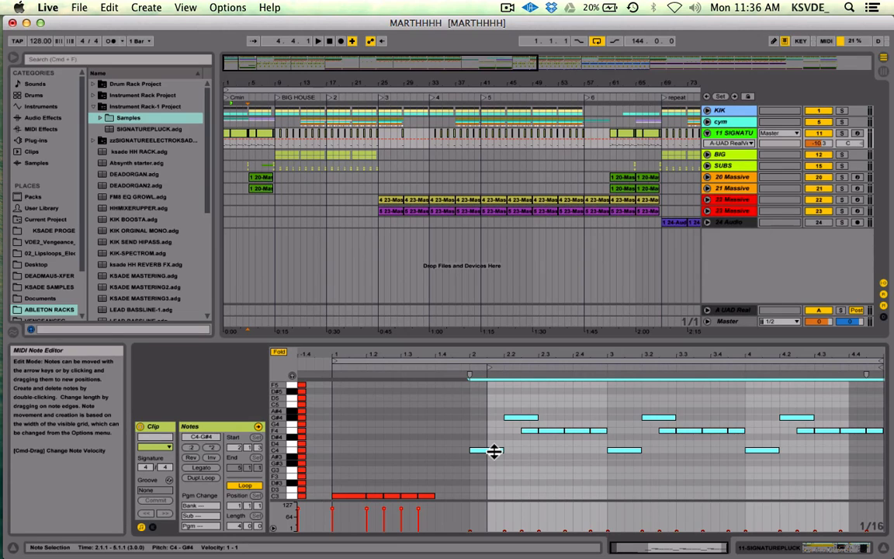
# - Play the clip with track 11 soloed and raise the selected notes' velocity back to the level of the opening C3 notes
pyautogui.press('space')
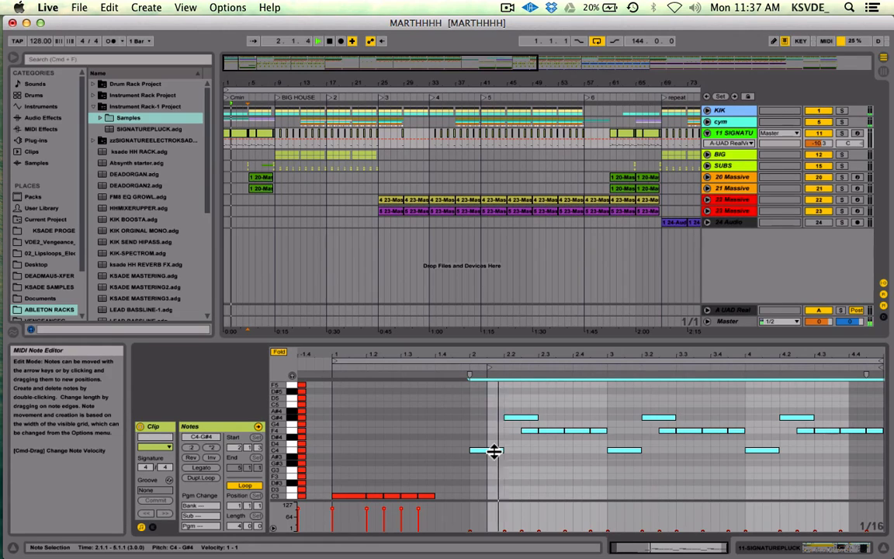
pyautogui.click(841, 133)
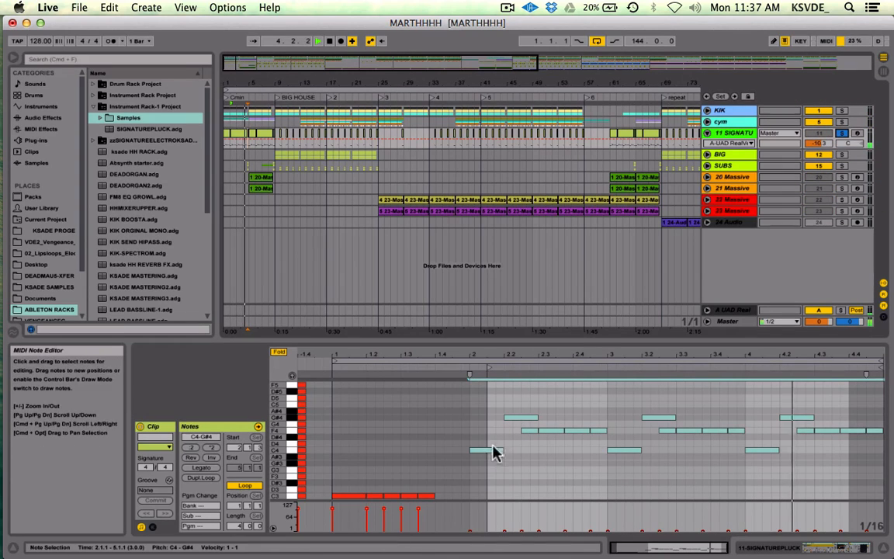
pyautogui.moveTo(493, 451); pyautogui.dragTo(493, 397)
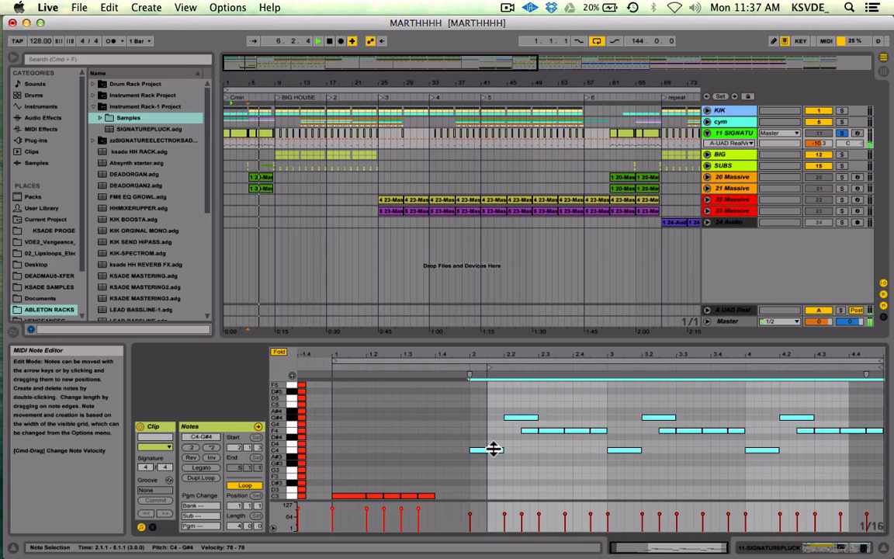
pyautogui.moveTo(491, 447)
pyautogui.mouseDown()
pyautogui.moveTo(492, 419)
pyautogui.moveTo(492, 477)
pyautogui.moveTo(493, 430)
pyautogui.moveTo(493, 450)
pyautogui.mouseUp()
pyautogui.click(465, 417)
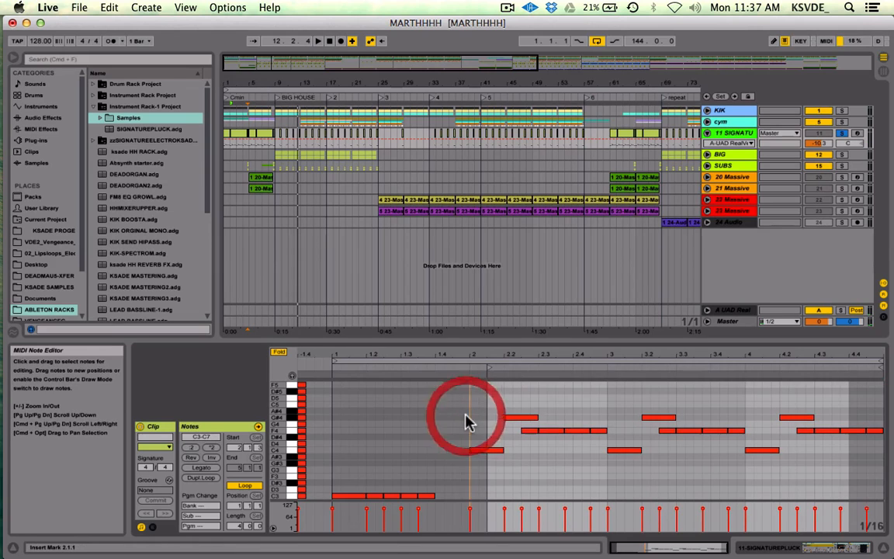
# - Show track 11's device chain and examine the settings of its Auto Filter and Compressor
pyautogui.hotkey('shift', 'Tab')
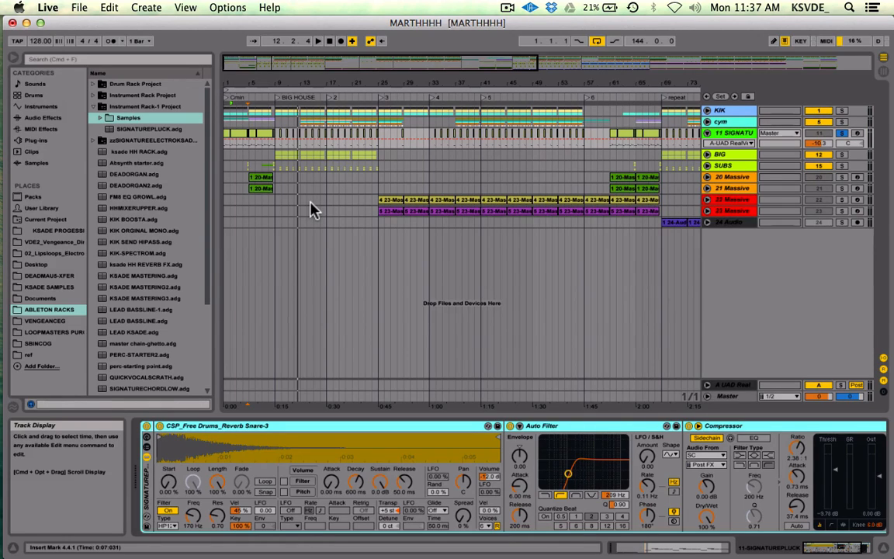
pyautogui.hscroll(3, 561, 506)
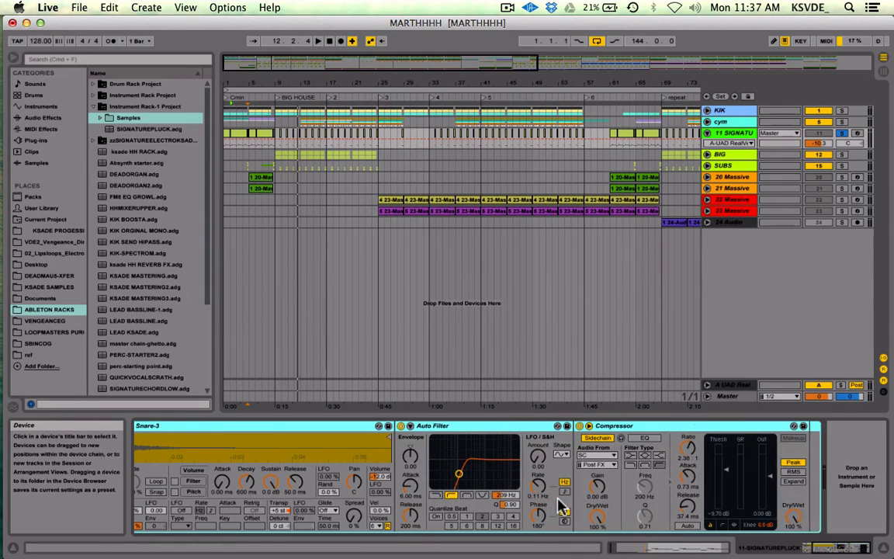
pyautogui.click(495, 425)
pyautogui.click(671, 426)
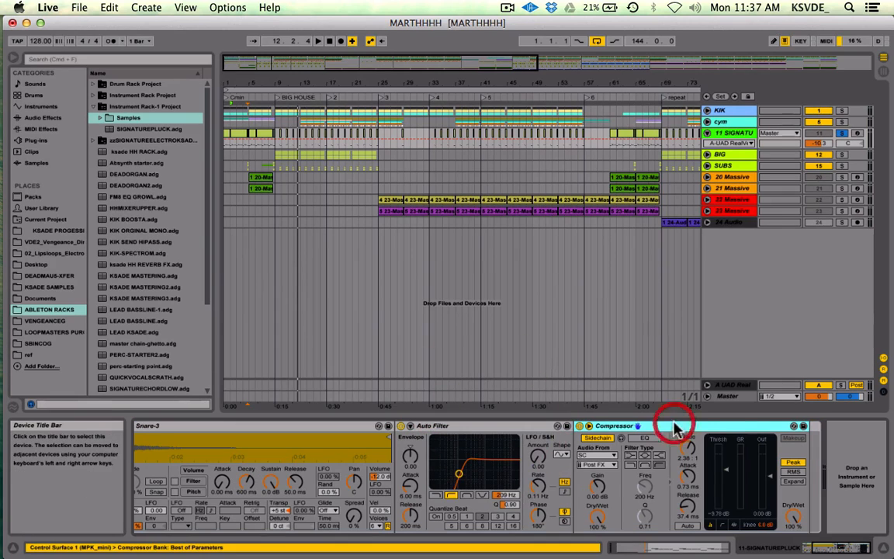
pyautogui.click(455, 426)
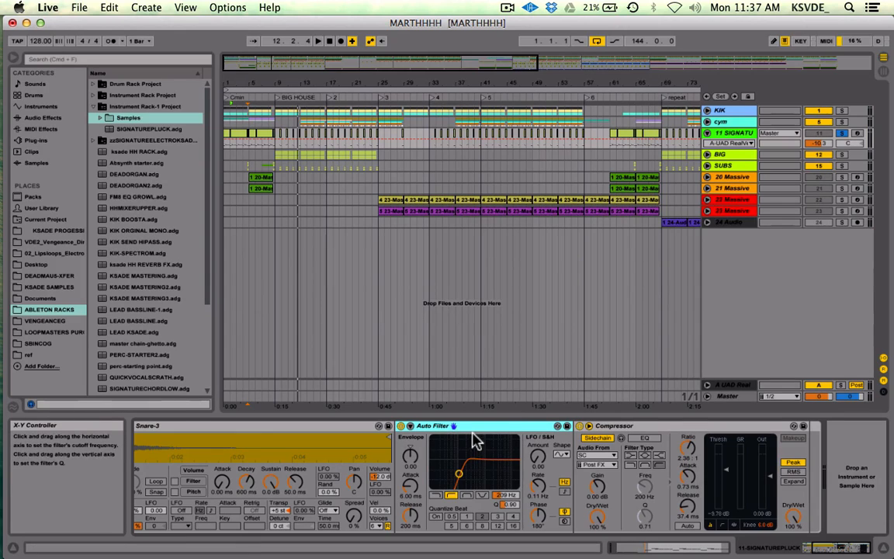
pyautogui.moveTo(477, 440); pyautogui.dragTo(460, 468)
# - Examine the Compressor's sidechain source, unfolding the KIK group to inspect its SC track and folding it again
pyautogui.click(671, 426)
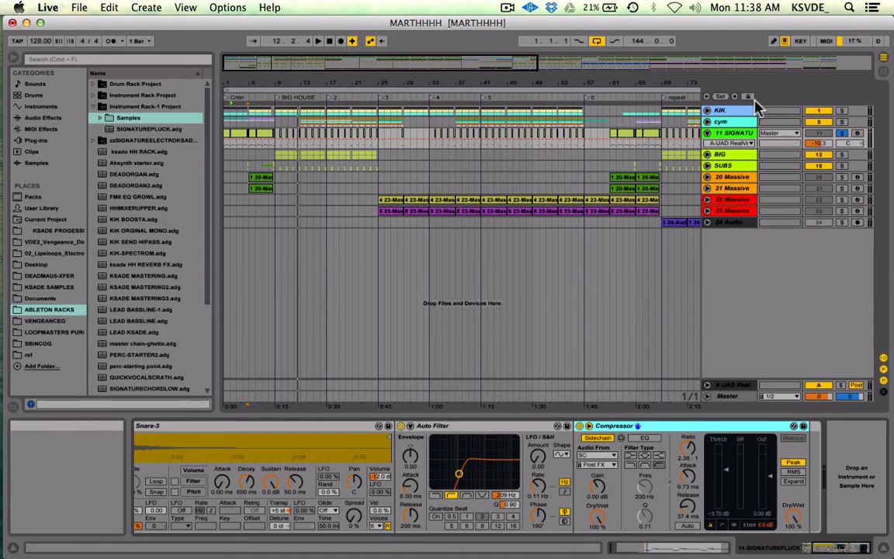
pyautogui.click(706, 110)
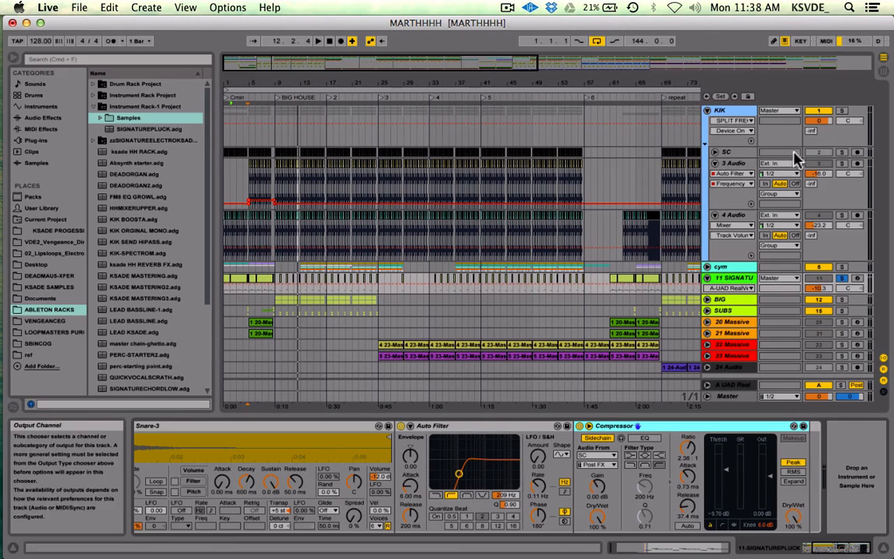
pyautogui.click(708, 112)
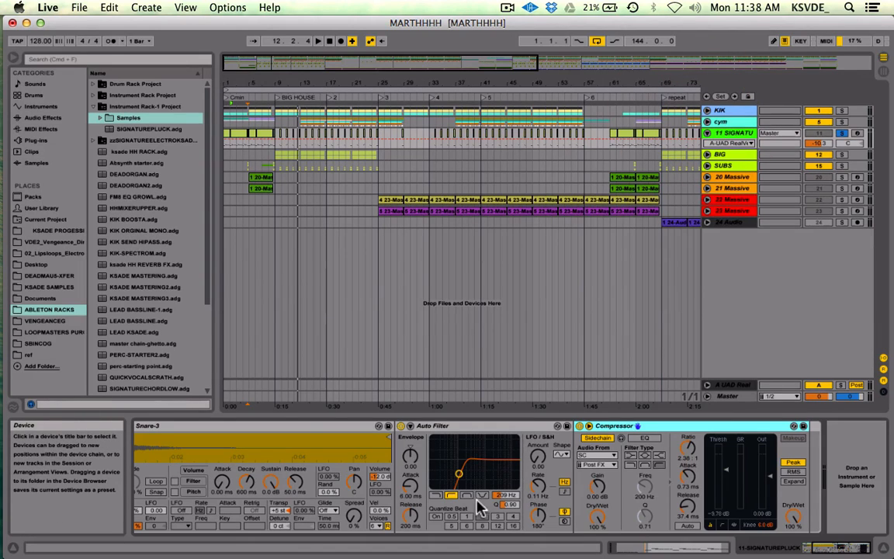
pyautogui.click(255, 424)
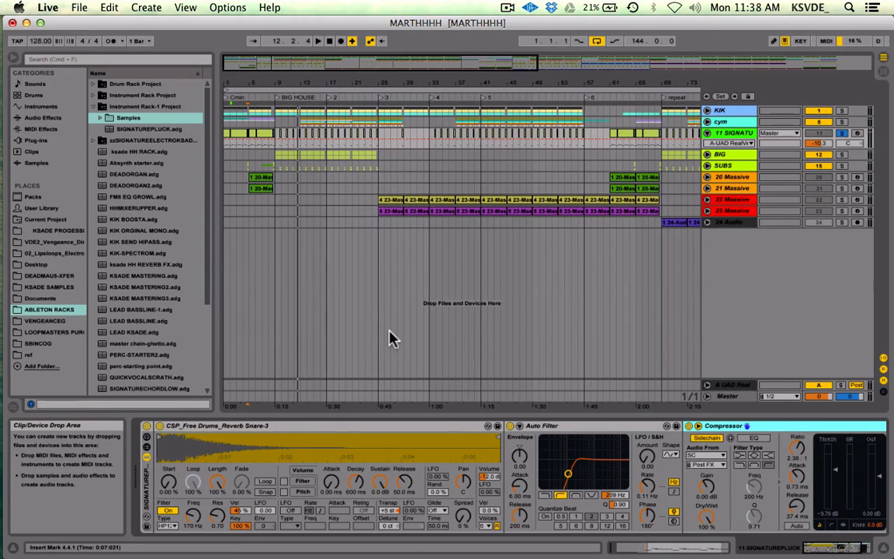
# - Fold and unsolo track 11 SIGNATUREPLUCK, and play the full arrangement from bar 35
pyautogui.click(708, 133)
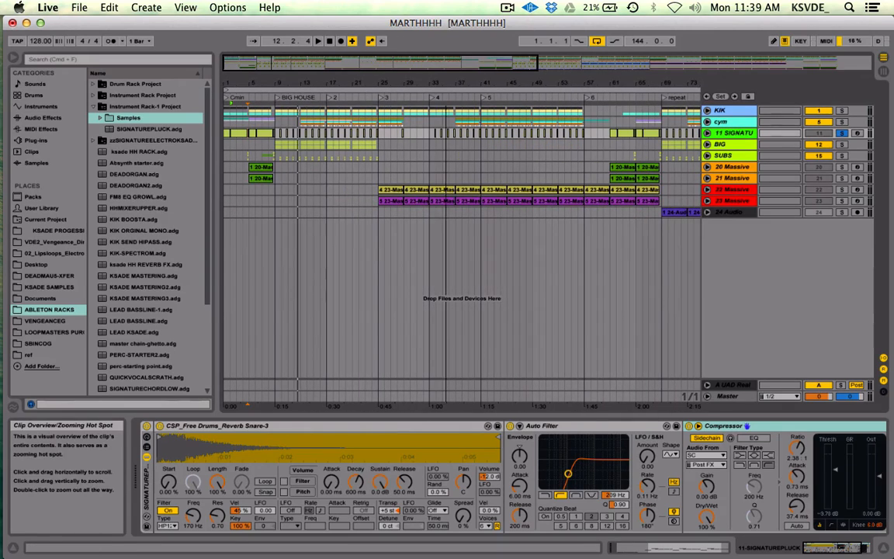
pyautogui.moveTo(512, 60); pyautogui.dragTo(529, 66)
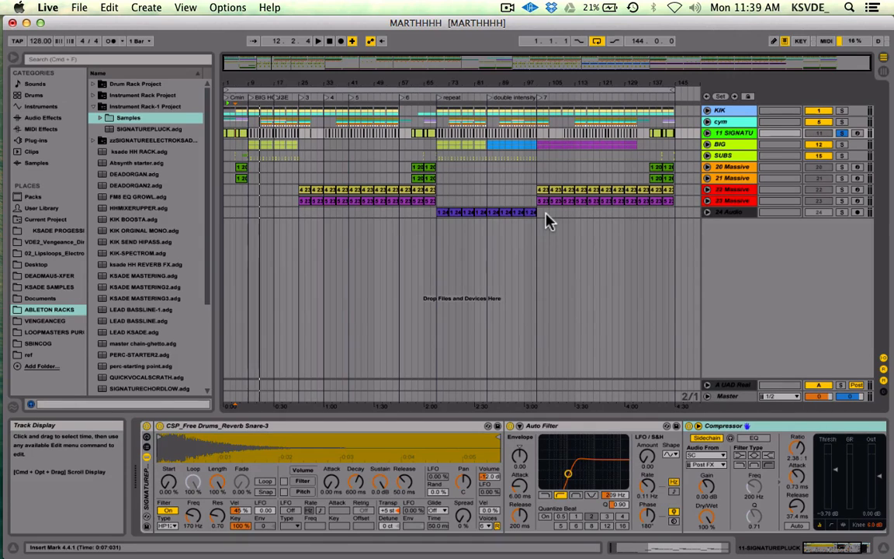
pyautogui.click(842, 134)
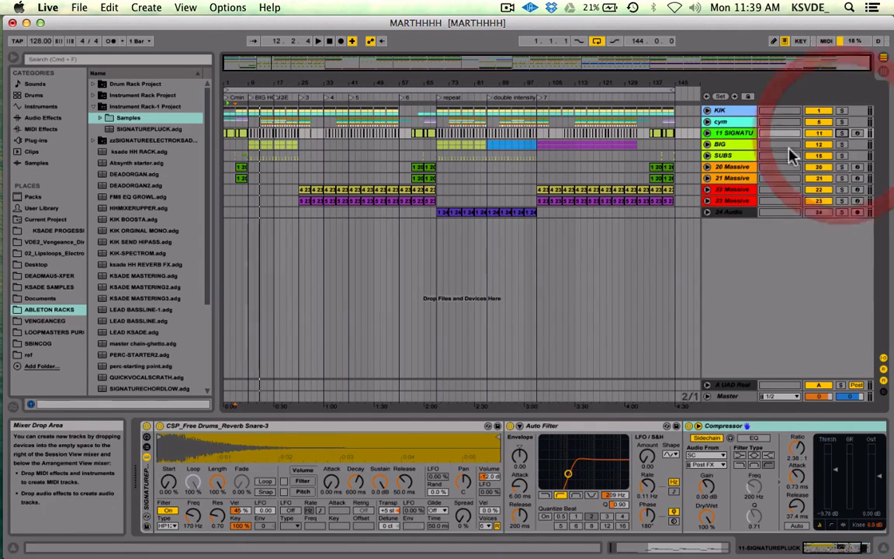
pyautogui.click(332, 161)
pyautogui.press('space')
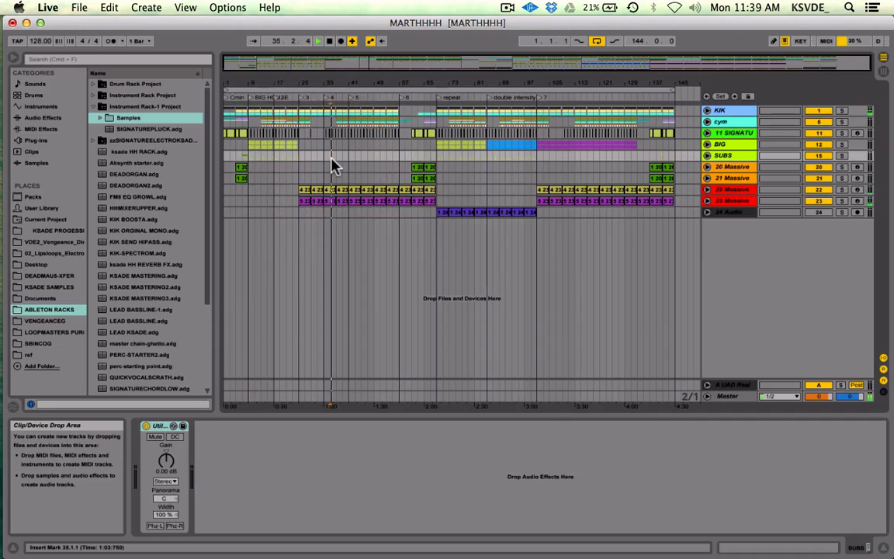